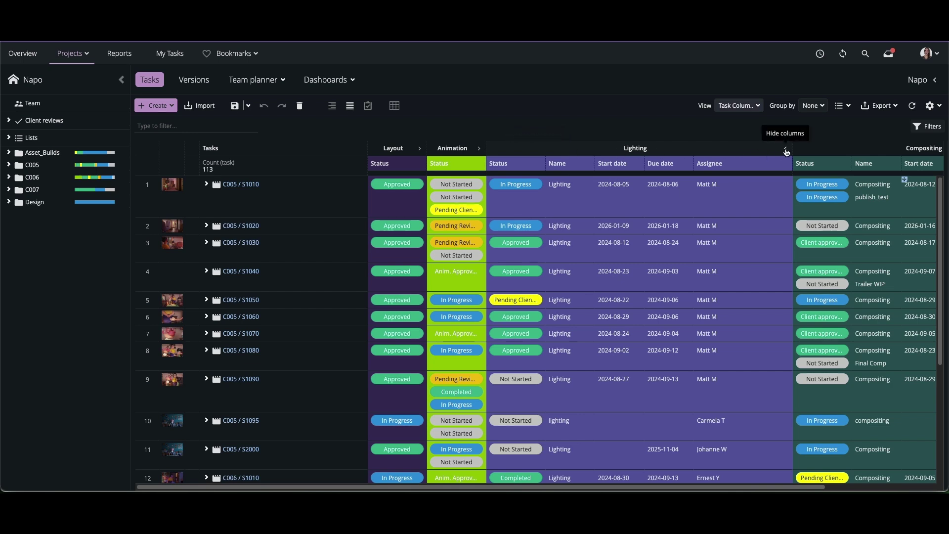
- Collapse the Lighting column group and load the Default saved view
click(786, 150)
click(760, 107)
click(742, 151)
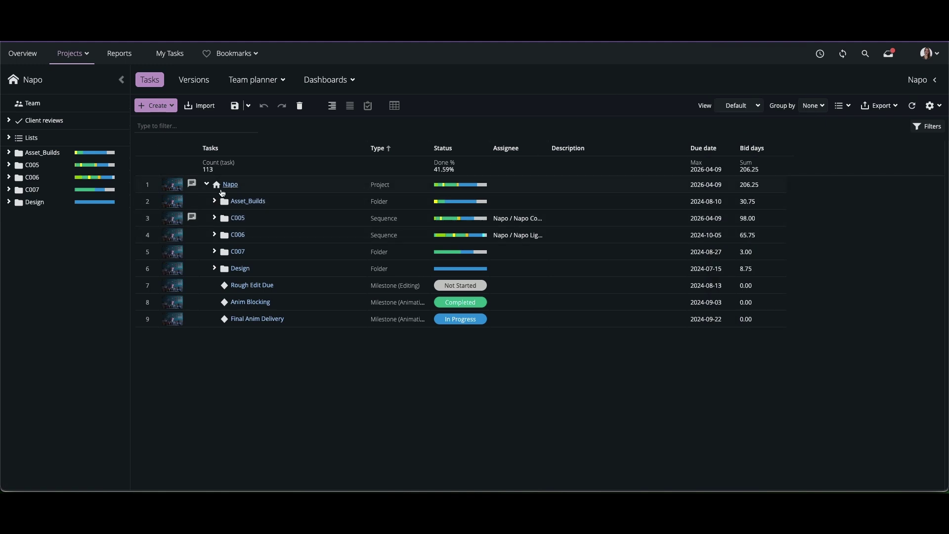
- Expand and collapse Asset_Builds, then list only the shots in the spreadsheet
click(157, 297)
click(156, 297)
click(420, 128)
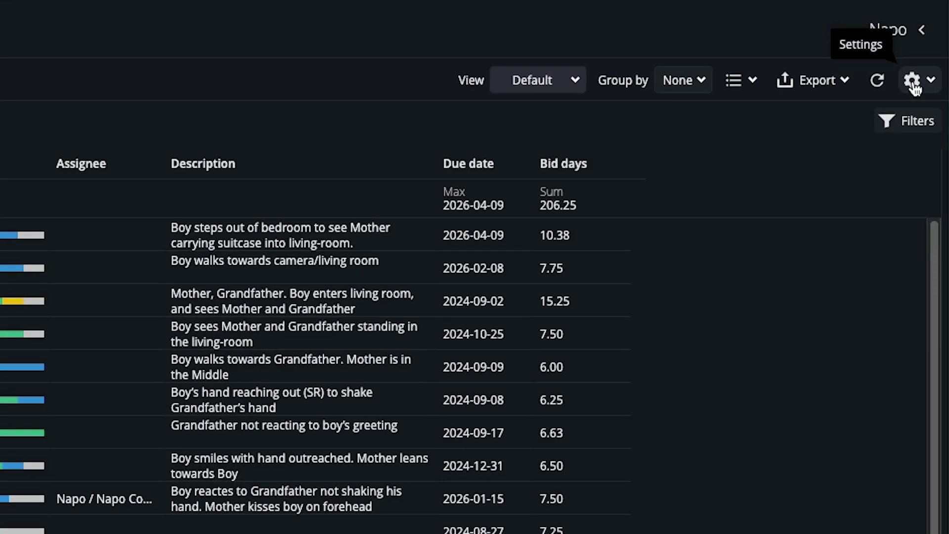
- Hide the Assignee, Bid days, Description, Due date, Status and Type task attribute columns
click(912, 84)
mouse_move(861, 117)
mouse_move(718, 161)
click(843, 182)
click(840, 205)
click(813, 295)
click(810, 320)
click(876, 440)
click(883, 469)
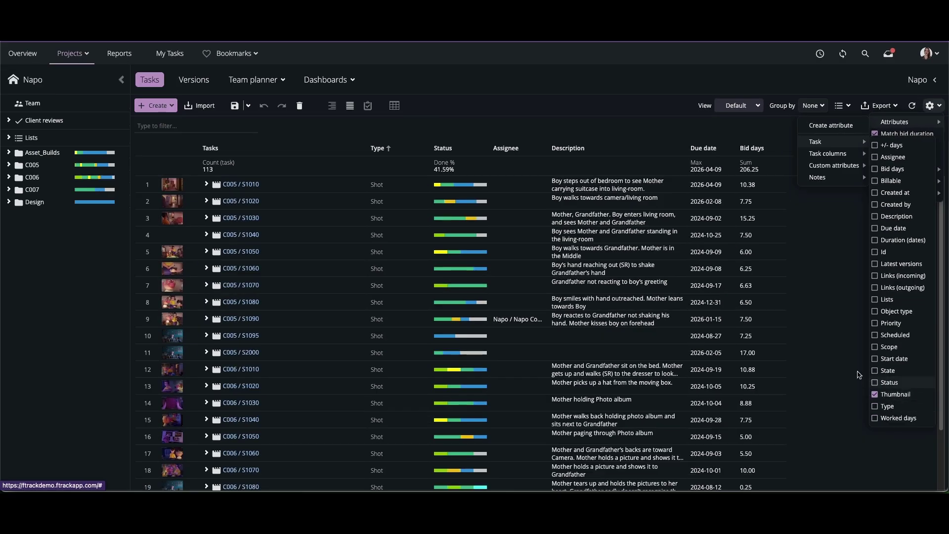
click(851, 368)
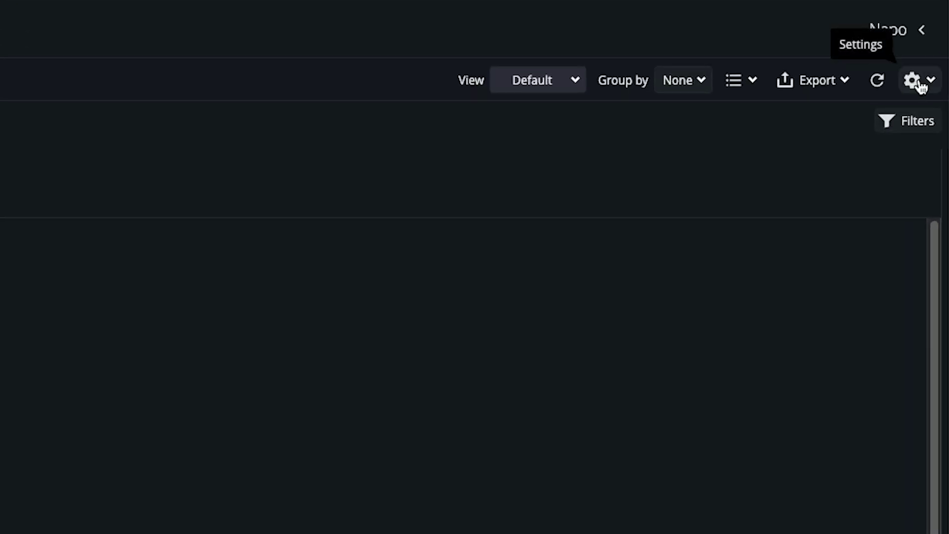
- Browse the spreadsheet settings menu and close it without changes
click(918, 81)
mouse_move(870, 121)
mouse_move(709, 182)
click(568, 191)
- Start creating a new task and show the list of available task types
click(157, 106)
click(161, 230)
click(591, 173)
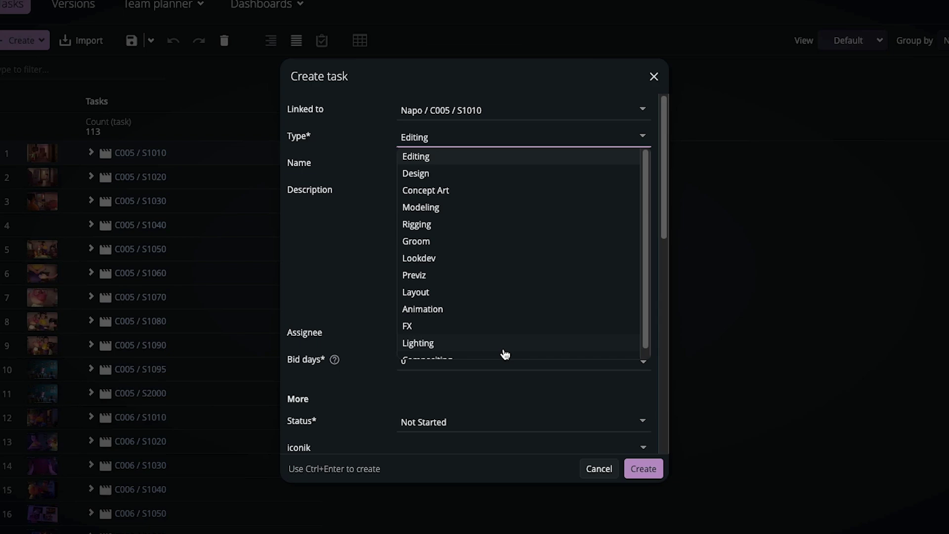
- Cancel the new task and show the Lighting Status, Start date and Assignee columns
click(598, 468)
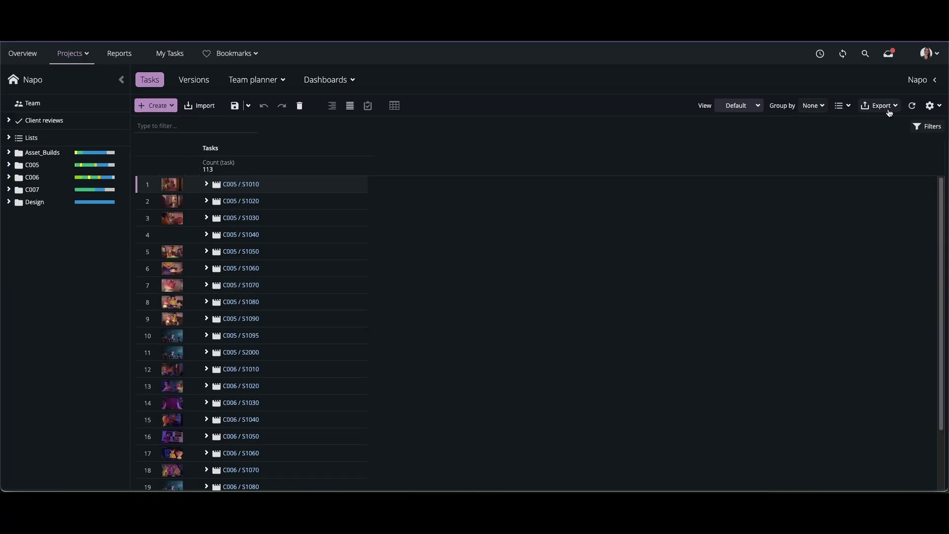
click(933, 105)
mouse_move(671, 68)
mouse_move(598, 117)
mouse_move(687, 246)
click(593, 489)
click(597, 457)
click(604, 102)
click(485, 103)
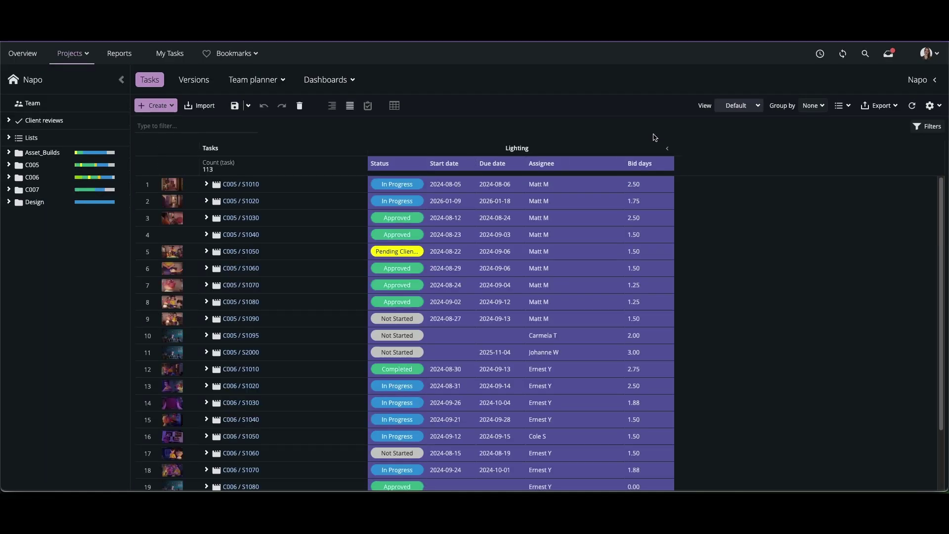
- Move the Lighting Assignee column right after Status and narrow its width
click(667, 149)
click(421, 149)
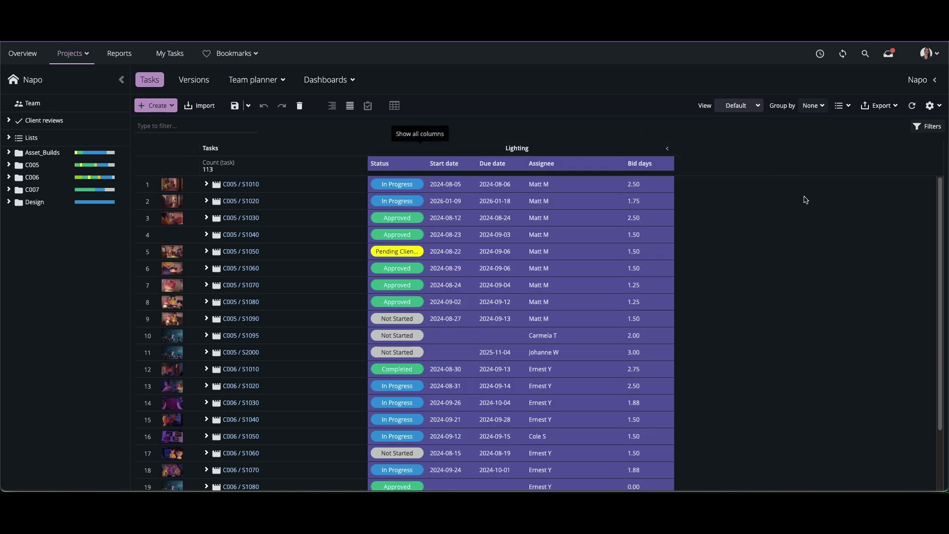
drag(588, 169, 429, 169)
drag(525, 163, 494, 165)
- Show the Compositing Status and Start date columns, then expand the Compositing group
click(928, 106)
mouse_move(897, 122)
mouse_move(843, 155)
mouse_move(909, 169)
click(833, 429)
click(836, 405)
click(739, 182)
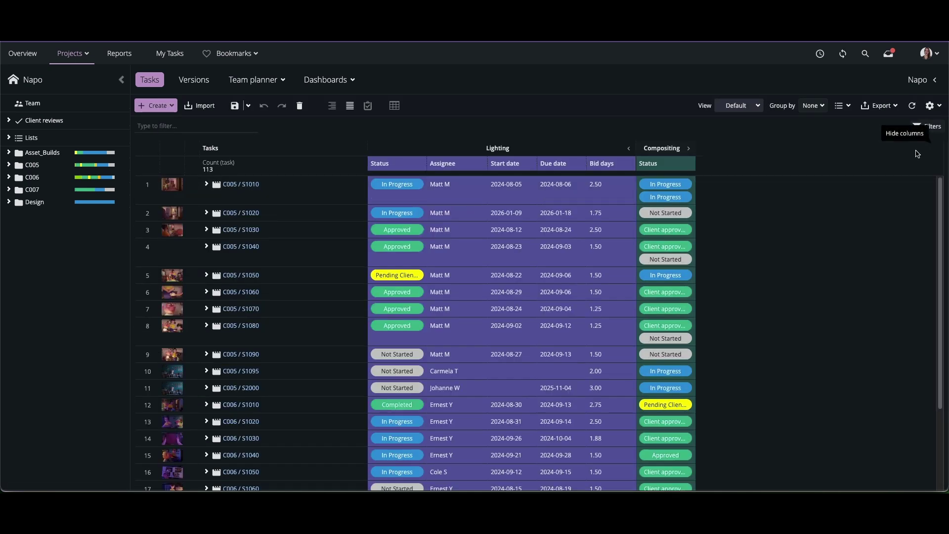
click(688, 148)
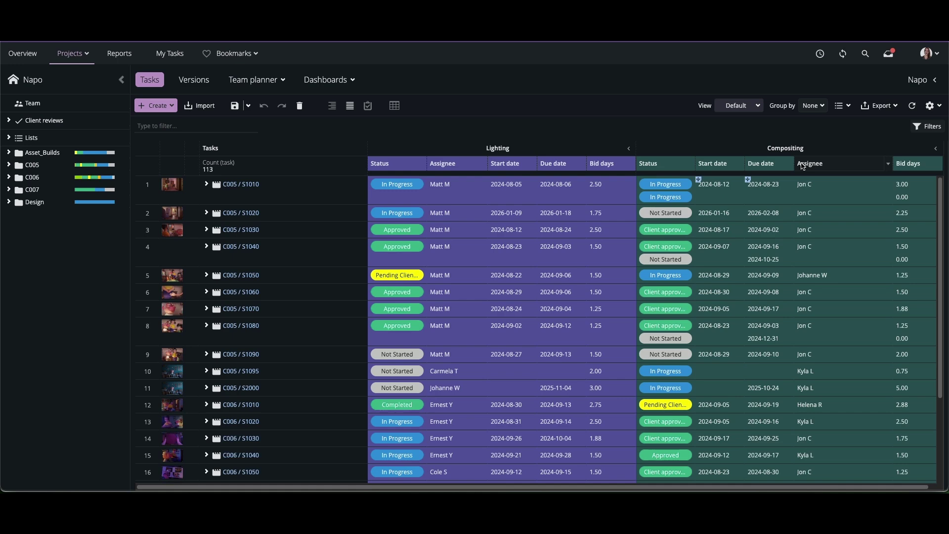